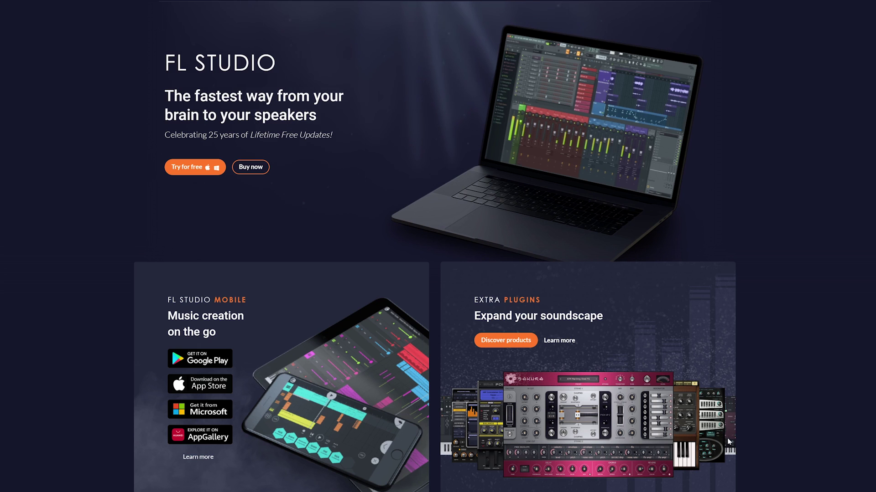
# Download the Windows FL Studio 21 trial installer from Image-Line's free trial page
pyautogui.click(194, 175)
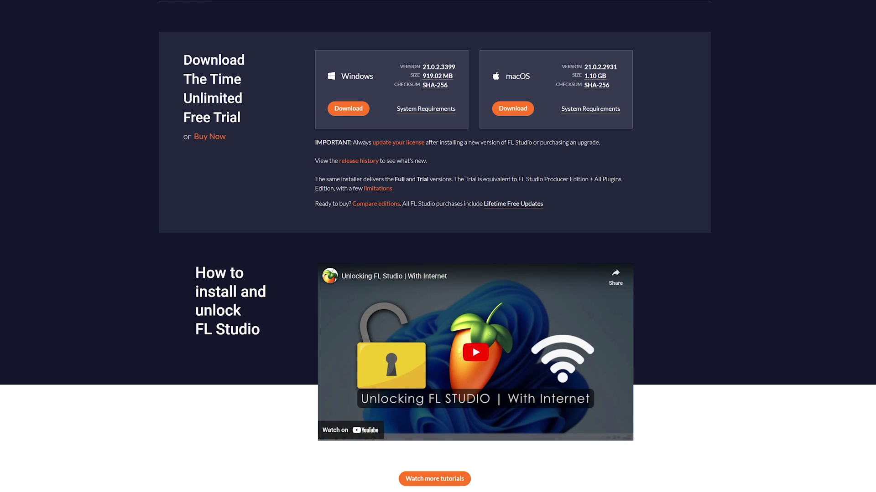
pyautogui.click(349, 109)
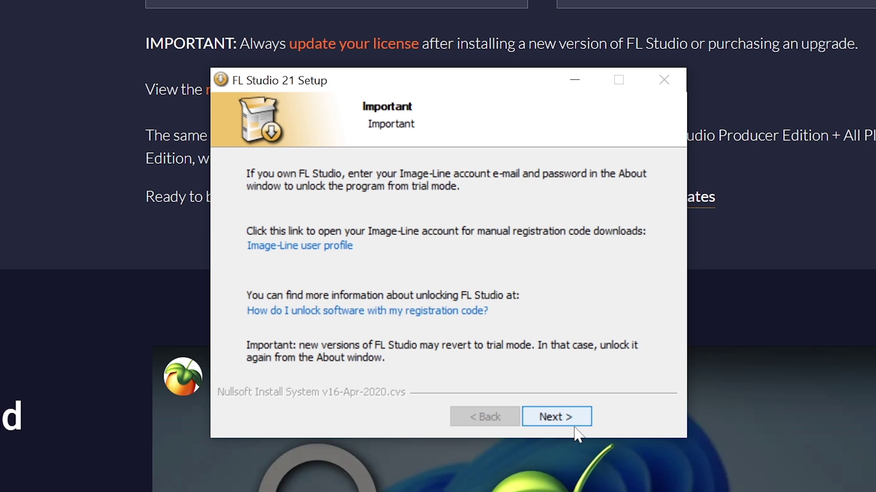
# Move past the Important unlock-information page to finish setup and launch FL Studio 21
pyautogui.click(555, 417)
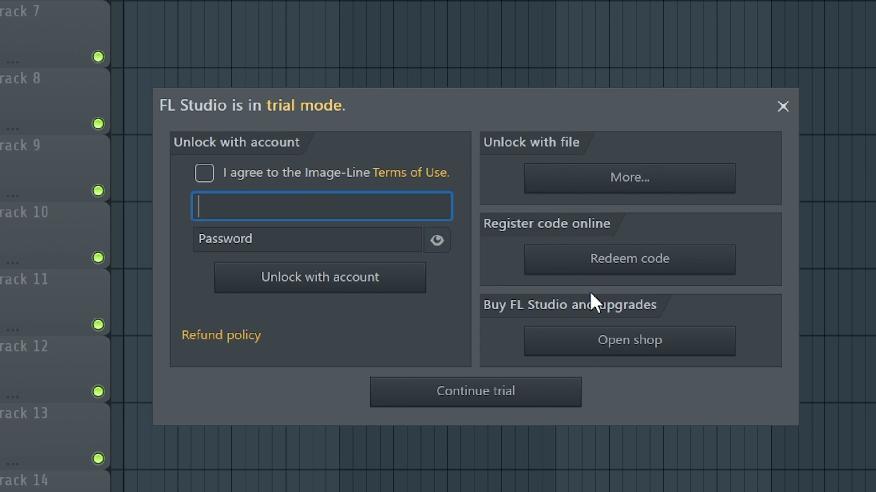
# Choose 'Continue trial' to reach the main FL Studio workspace
pyautogui.click(469, 400)
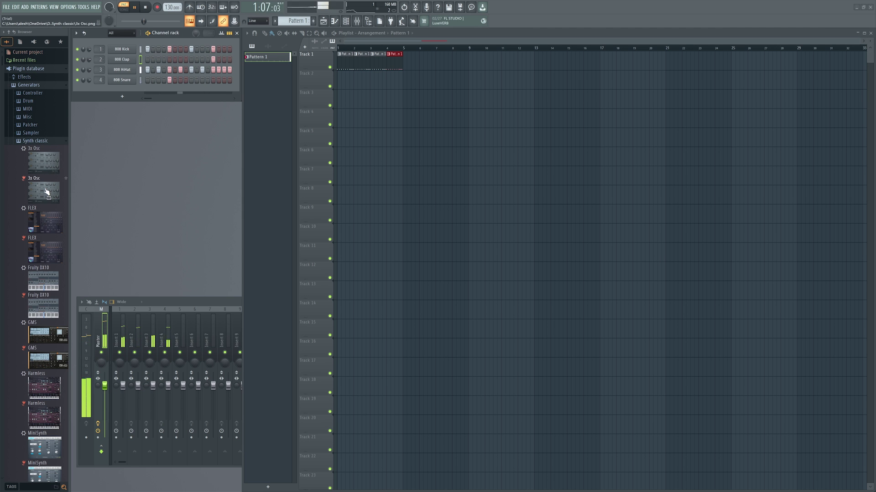
# Drag the 3x Osc preset from the Browser into the Playlist
pyautogui.moveTo(47, 193); pyautogui.dragTo(271, 105)
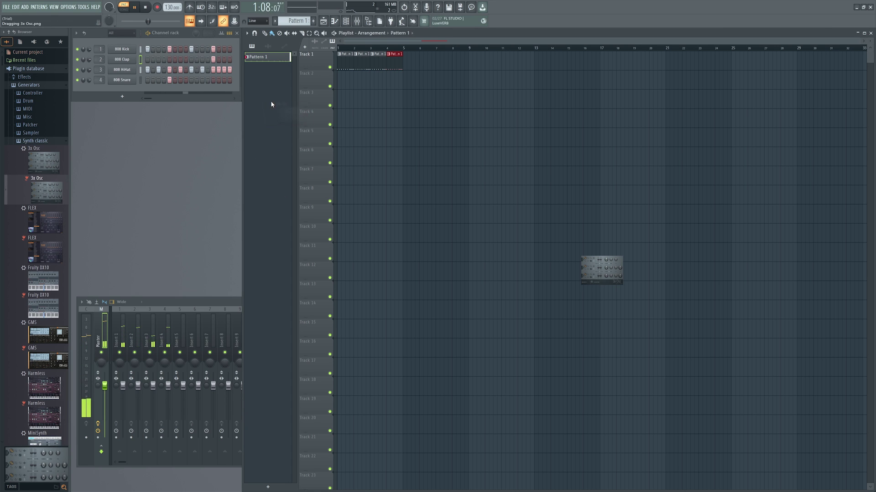
pyautogui.moveTo(271, 104)
pyautogui.mouseDown()
pyautogui.moveTo(595, 268)
pyautogui.moveTo(339, 73)
pyautogui.mouseUp()
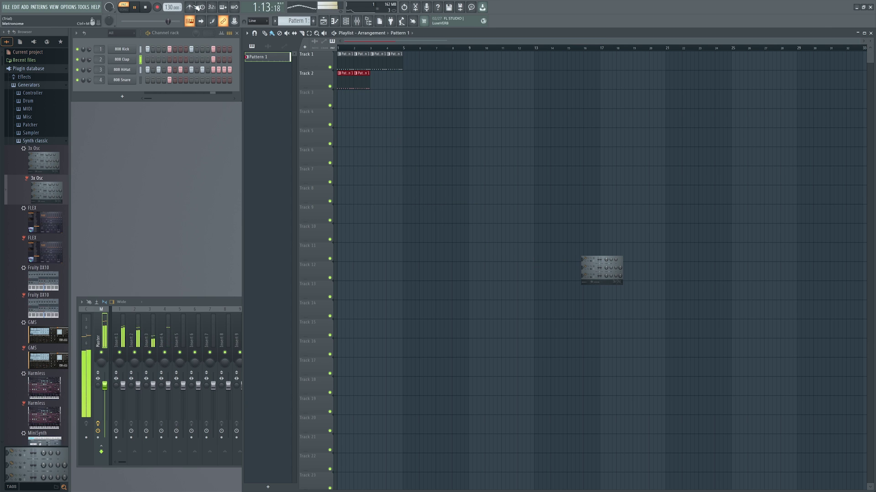
# Play from the start, then open the Track 2 pattern's 808 Kick notes in the piano roll
pyautogui.click(136, 7)
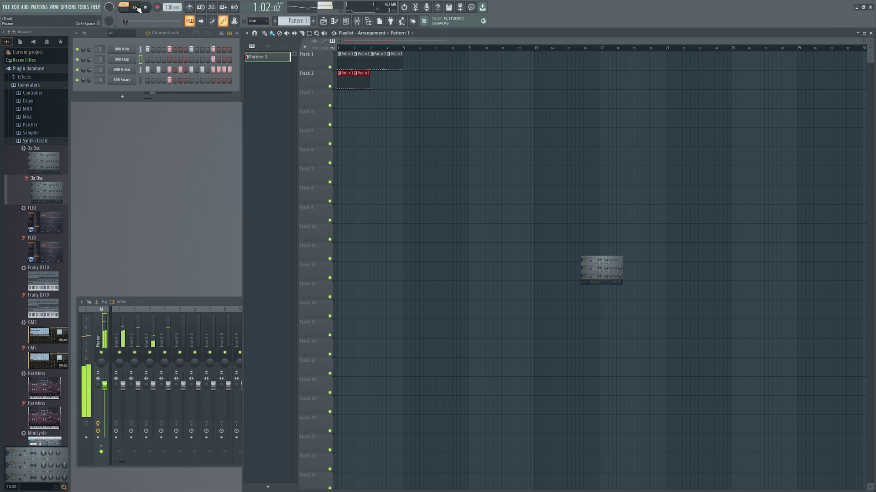
pyautogui.doubleClick(346, 77)
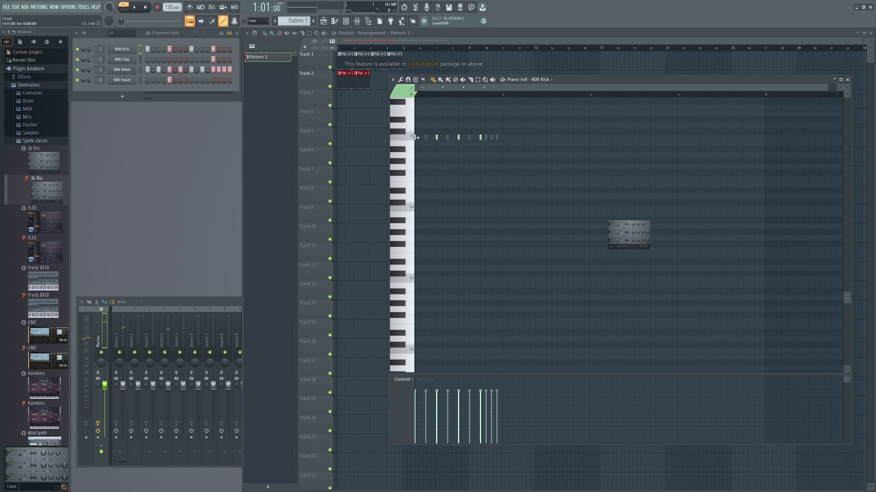